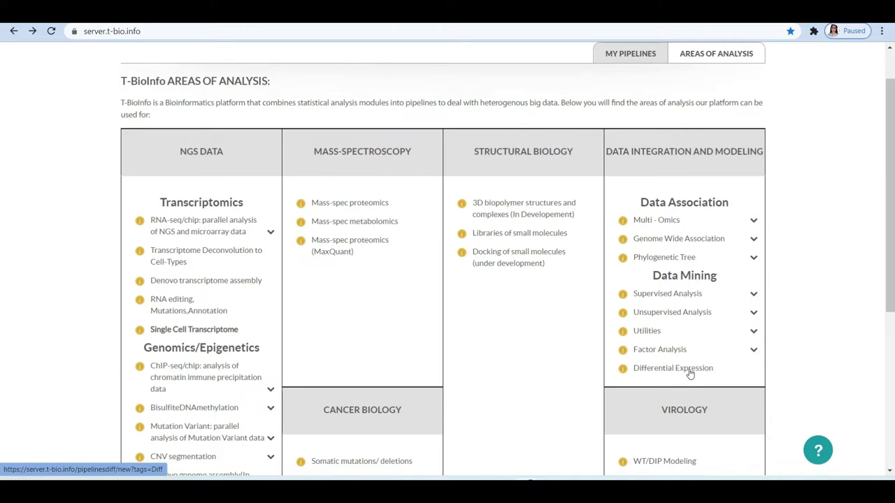
Start a new Differential Expression pipeline from Data Mining and reach its File Upload step
click(690, 373)
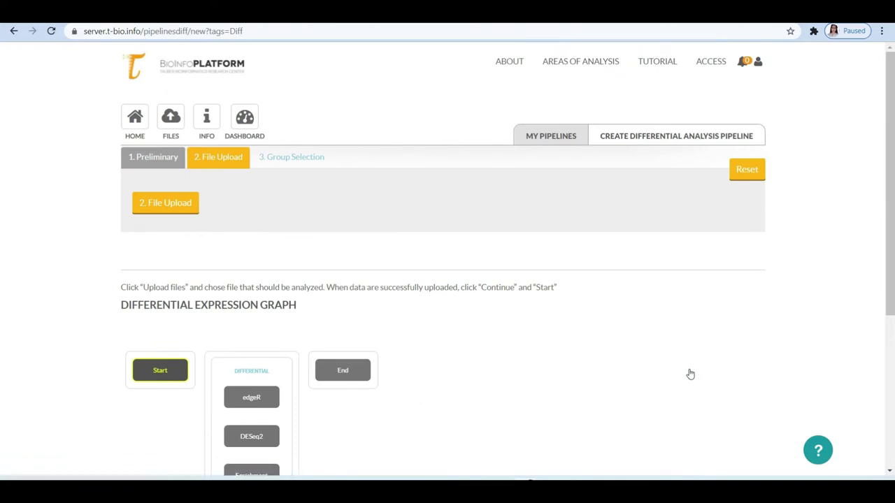
click(165, 205)
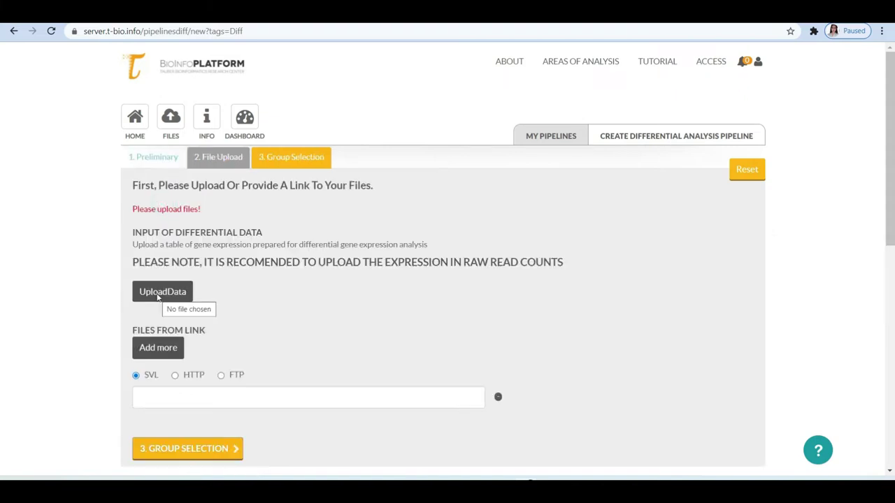
scroll(158, 298, down, 1)
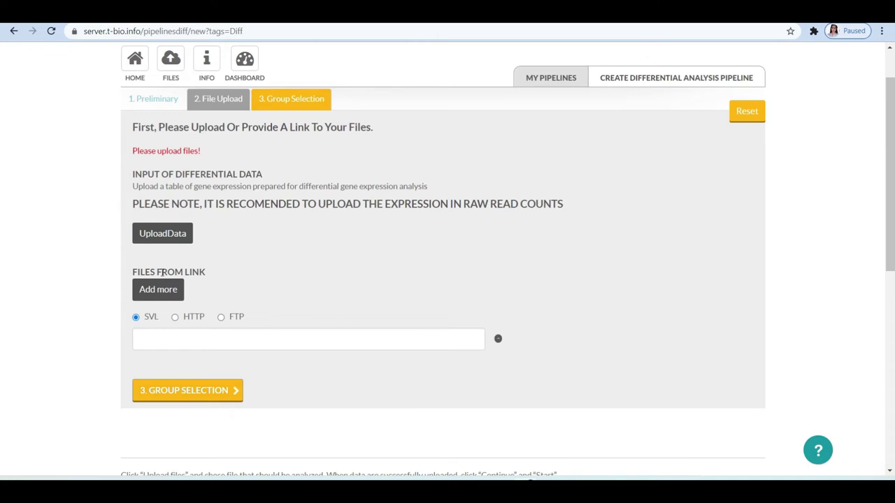
Upload Raw Count.txt from the Desktop as the pipeline's gene expression table
click(168, 242)
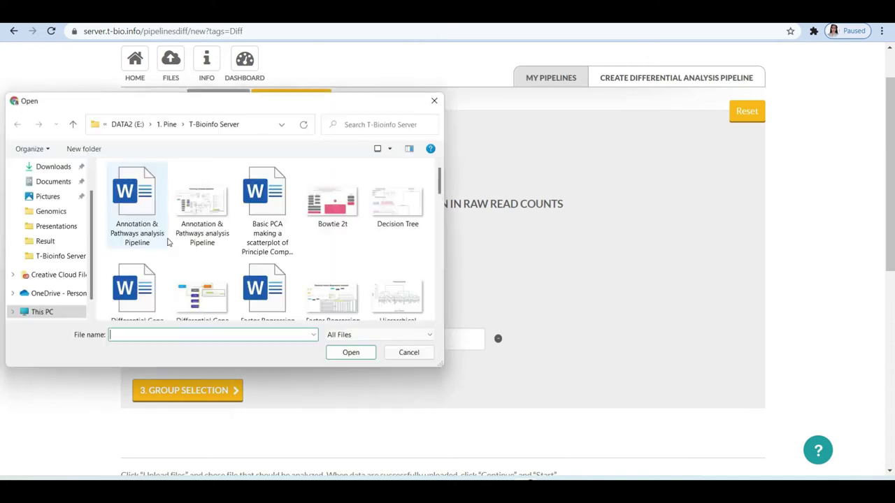
scroll(63, 171, up, 1)
click(61, 167)
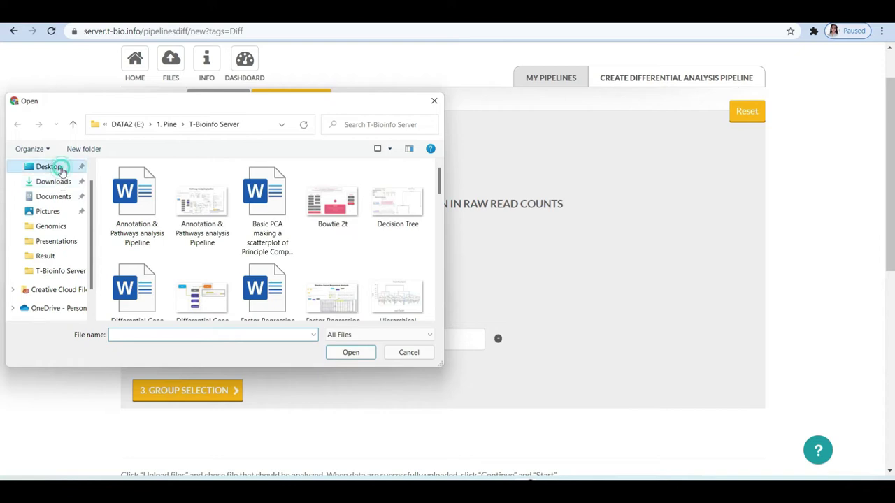
click(147, 338)
text(raw)
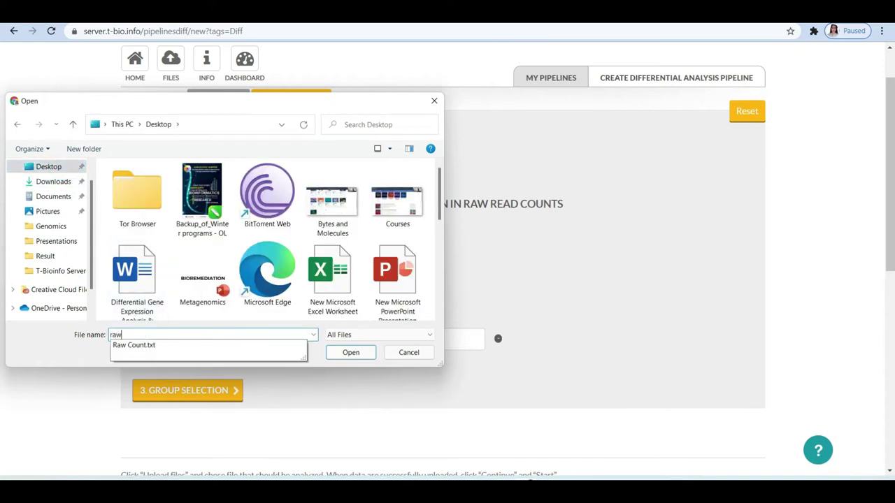
click(145, 348)
click(350, 353)
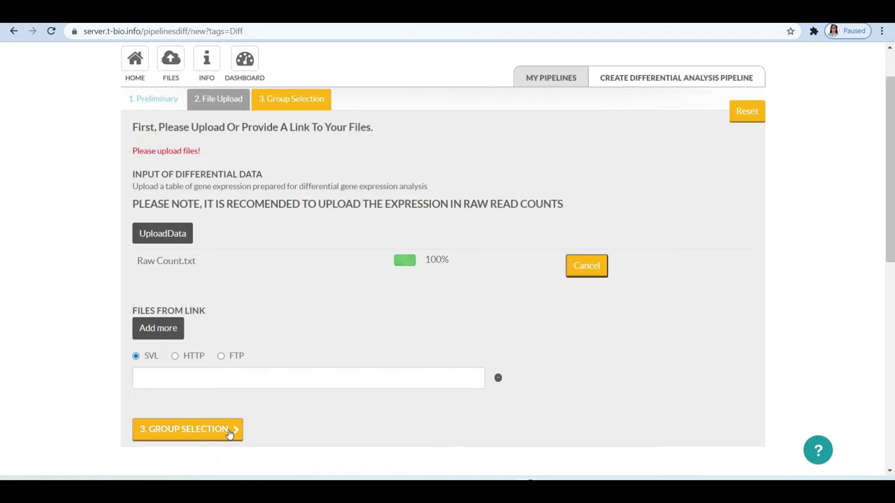
In Group Selection, move all TN sample files (TN-ERR1084766 through TN-ERR1084809) into Diff Group B
click(230, 433)
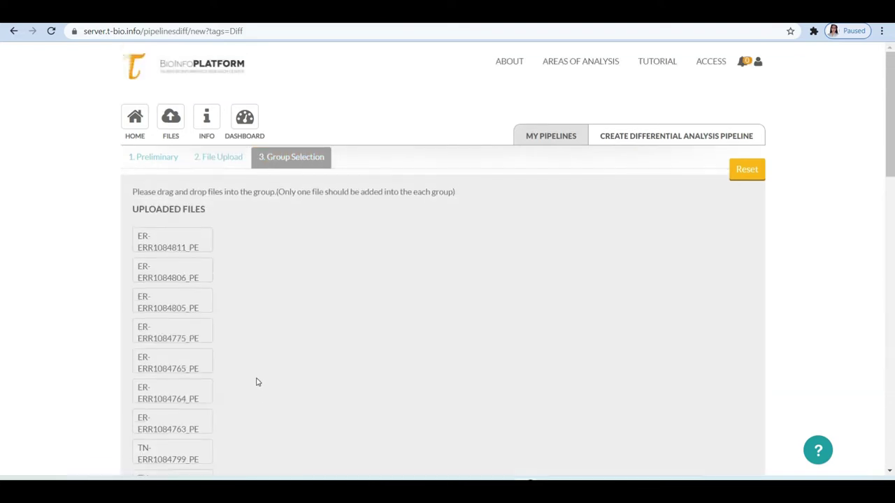
scroll(256, 381, down, 3)
scroll(256, 381, down, 6)
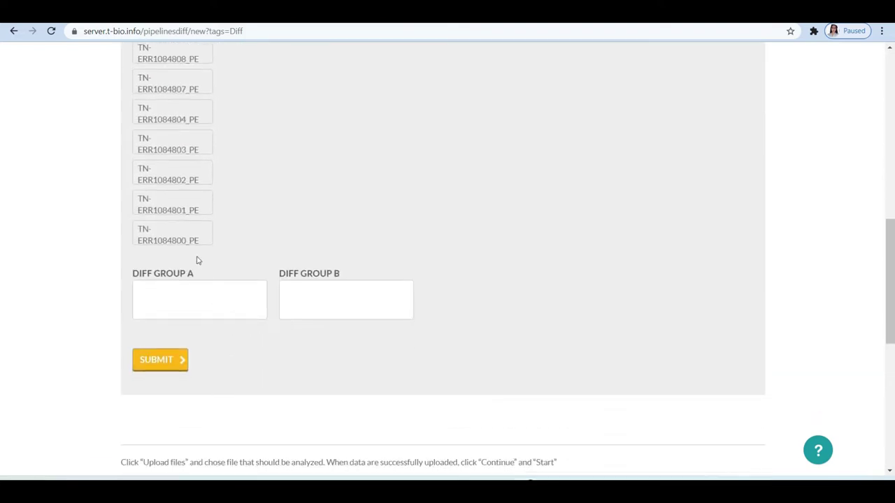
drag(186, 236, 280, 283)
drag(178, 201, 295, 267)
drag(179, 170, 325, 241)
drag(180, 145, 311, 231)
drag(210, 120, 318, 210)
drag(178, 79, 326, 172)
drag(130, 106, 280, 133)
drag(171, 82, 308, 196)
drag(167, 44, 329, 210)
scroll(330, 195, up, 2)
drag(184, 198, 326, 279)
drag(184, 165, 328, 228)
drag(193, 130, 294, 200)
drag(196, 108, 293, 175)
Move all ER sample files, including ER-ERR1084763, 1084805 and 1084806, into Diff Group A
drag(176, 76, 177, 209)
scroll(205, 154, up, 2)
drag(163, 96, 181, 246)
scroll(175, 183, up, 3)
drag(168, 157, 180, 271)
drag(168, 124, 261, 257)
scroll(260, 257, down, 7)
scroll(192, 191, up, 2)
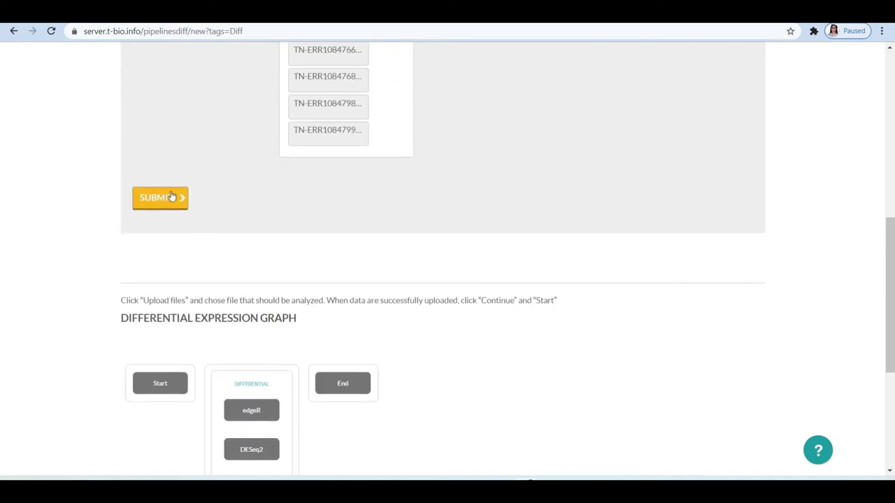
Submit the two sample groups and confirm Start as the graph's first node
click(170, 197)
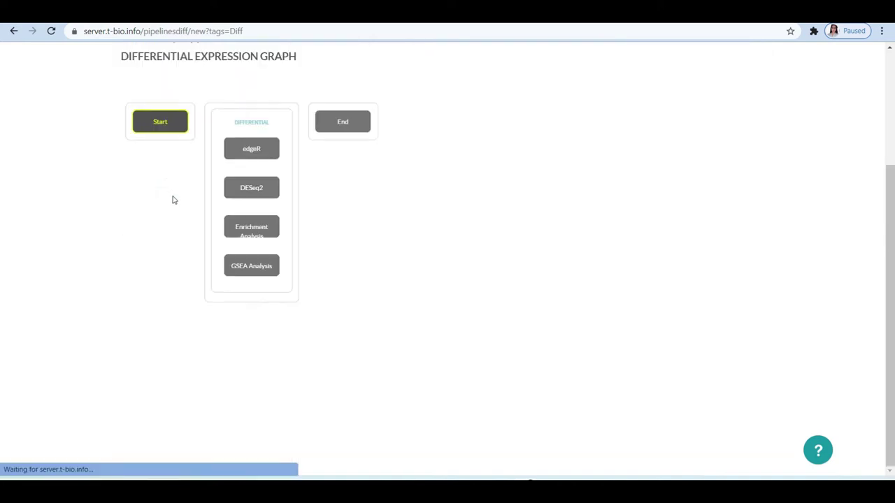
scroll(161, 194, up, 1)
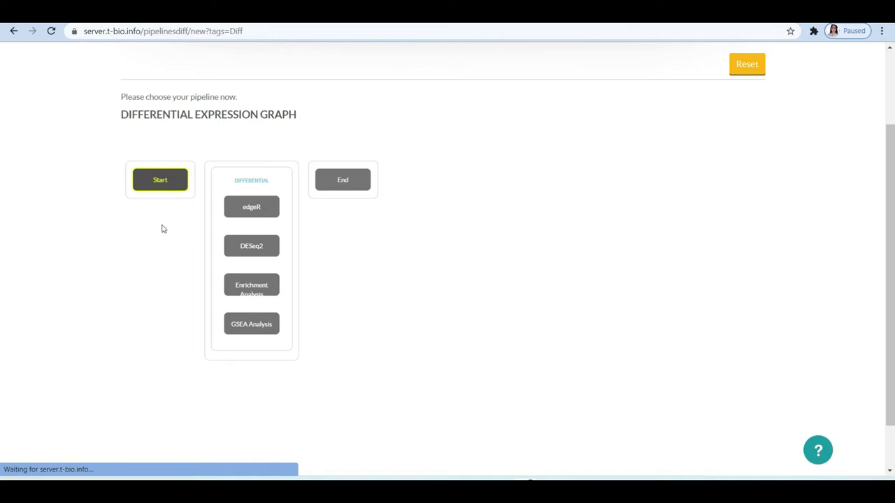
scroll(162, 229, up, 1)
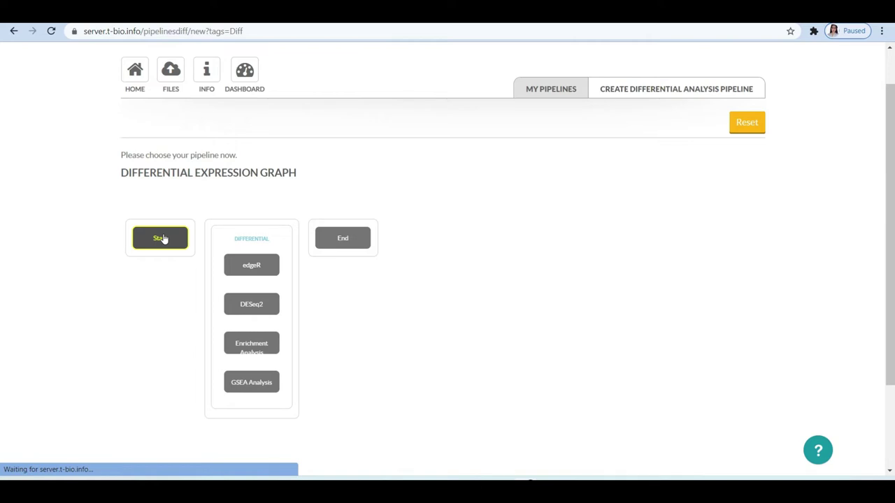
click(162, 239)
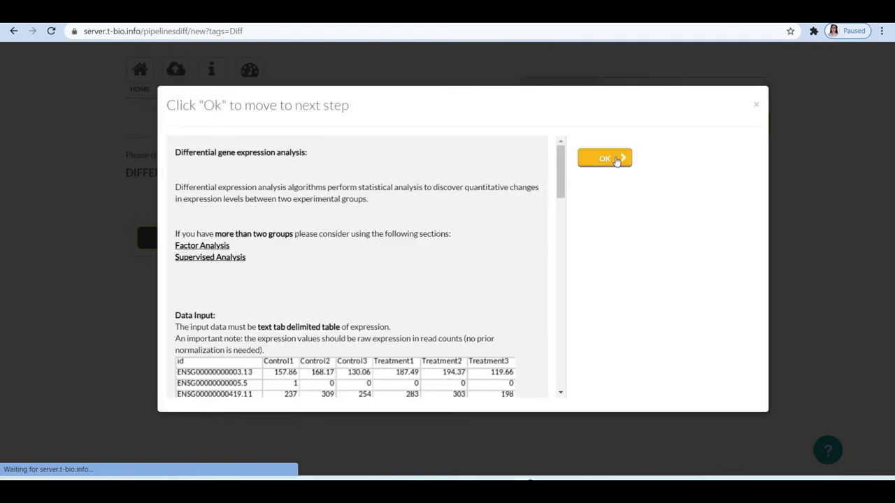
click(616, 159)
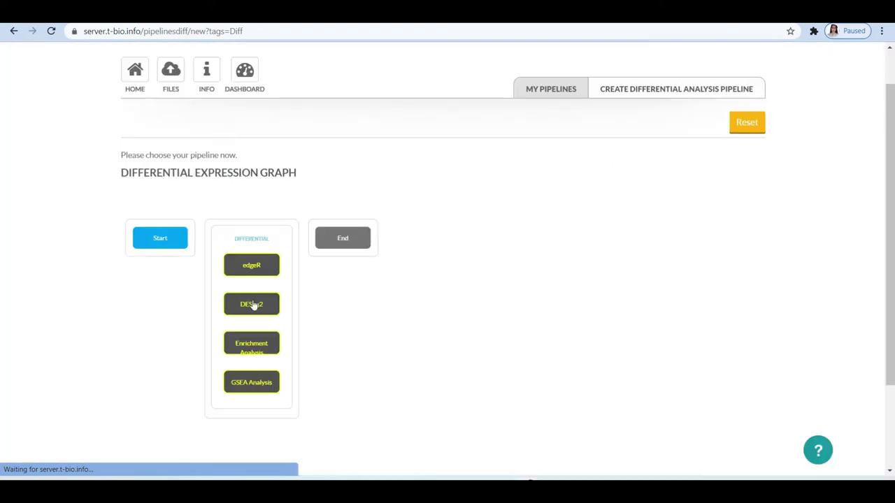
Add DESeq2 after Start with count filter 0.9, logFC -1, p-value 0.05 and Human database
click(252, 305)
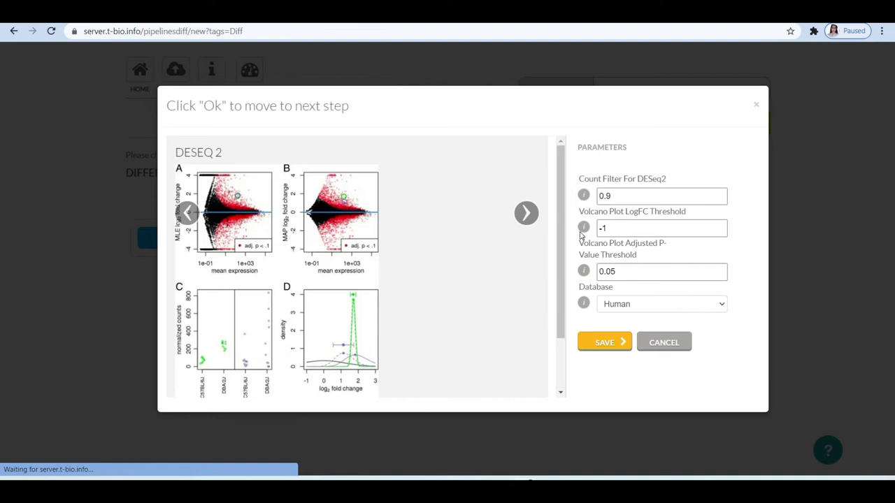
mouse_move(580, 238)
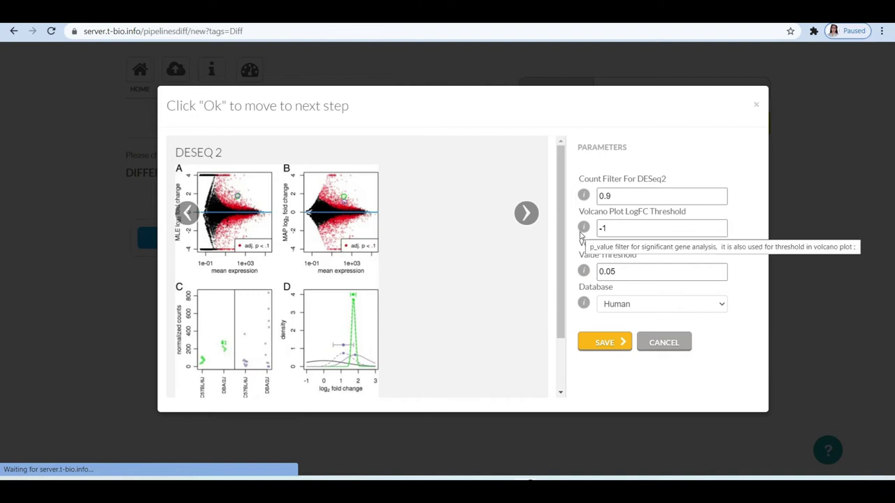
scroll(565, 290, down, 2)
scroll(570, 293, up, 3)
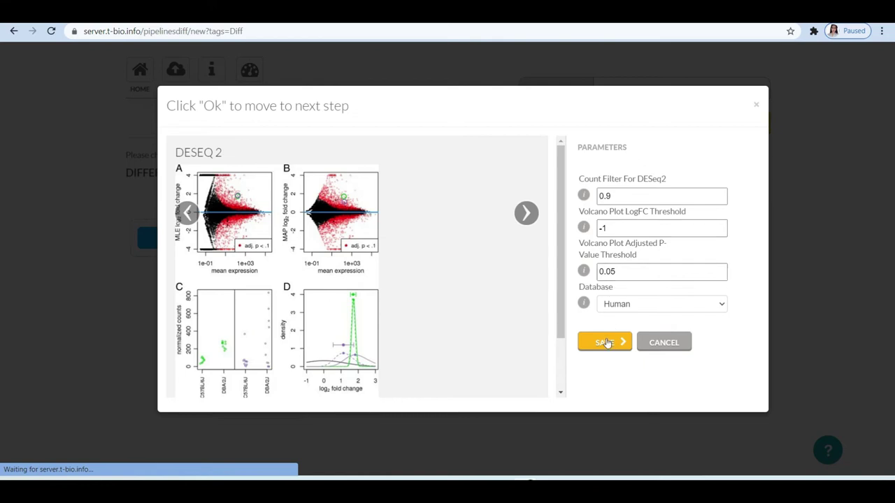
click(605, 342)
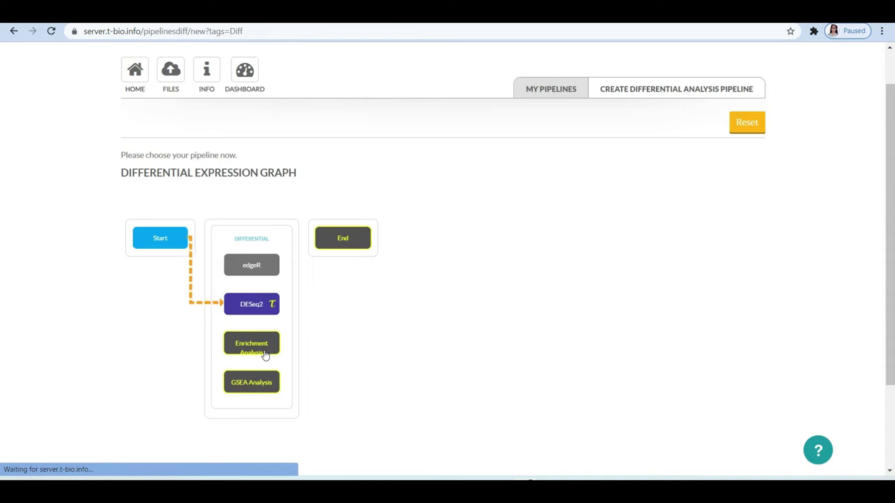
Bring up the Enrichment Analysis parameters showing 0.1, fdr and 0.05 thresholds
click(265, 356)
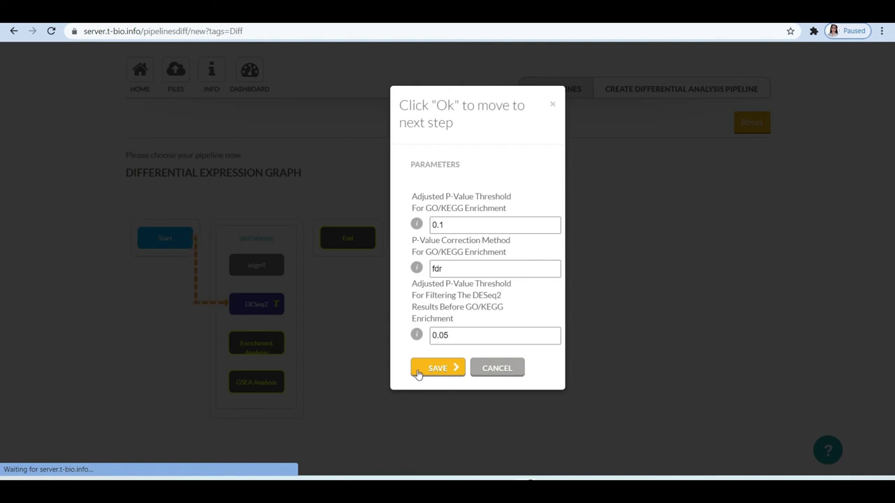
Save Enrichment Analysis, then add GSEA Analysis with 0.1 threshold and fdr correction
click(418, 371)
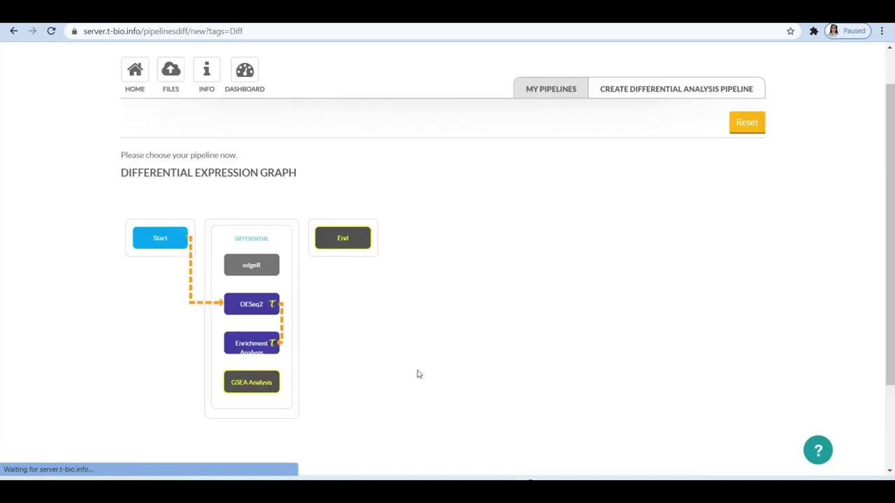
click(253, 384)
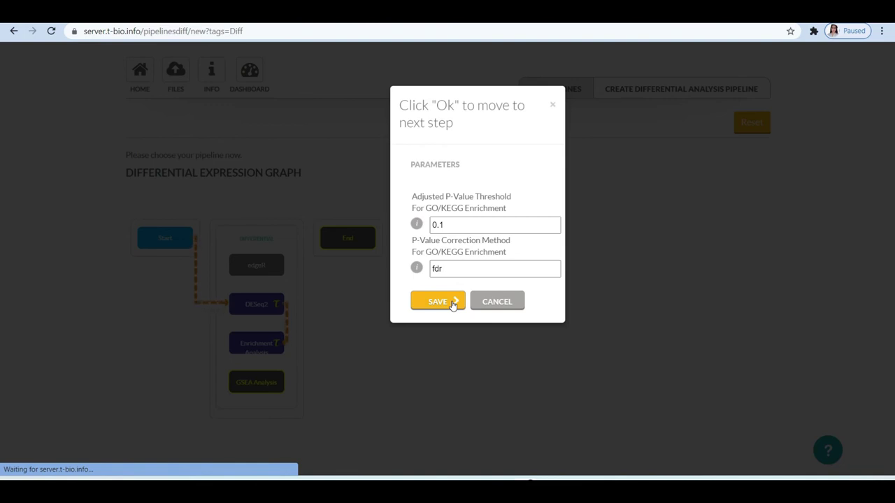
click(453, 302)
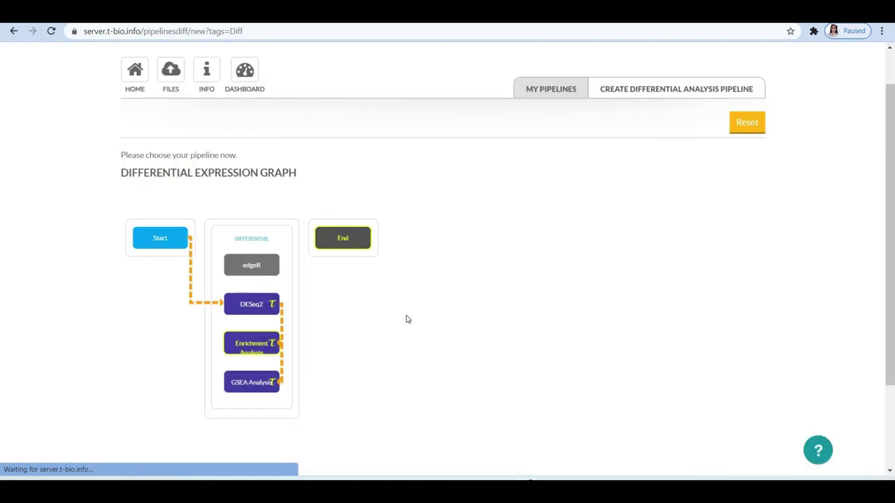
End the pipeline, name it 'Differential Gene Expression' and save it to launch the run
click(348, 243)
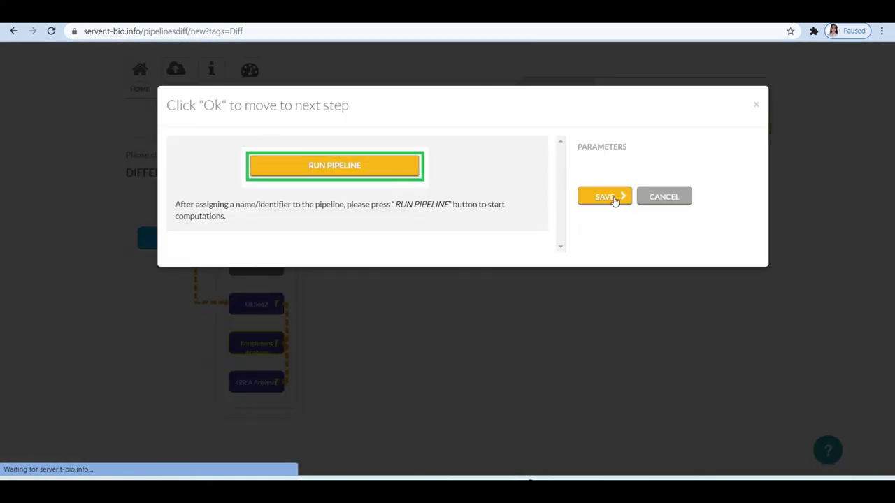
click(620, 198)
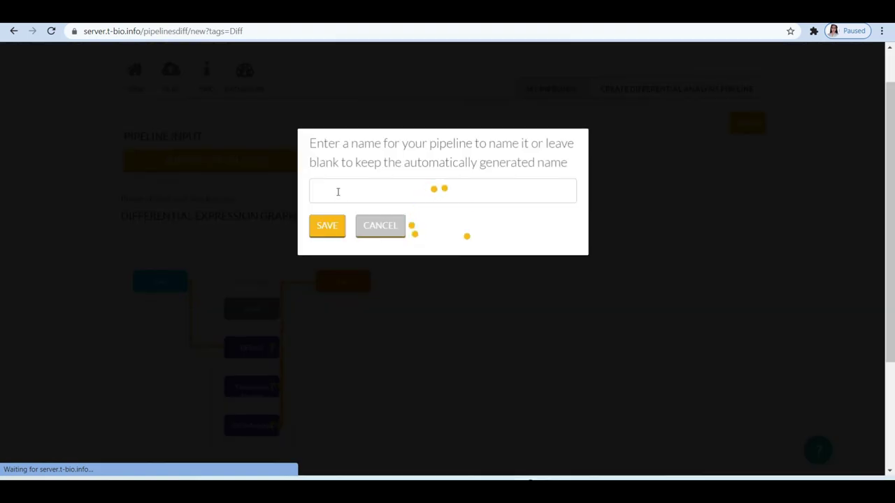
click(338, 191)
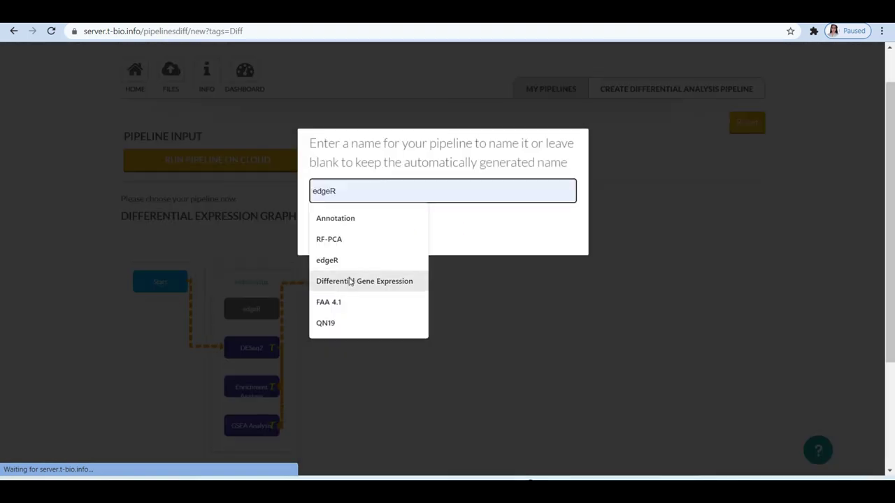
click(350, 281)
click(330, 226)
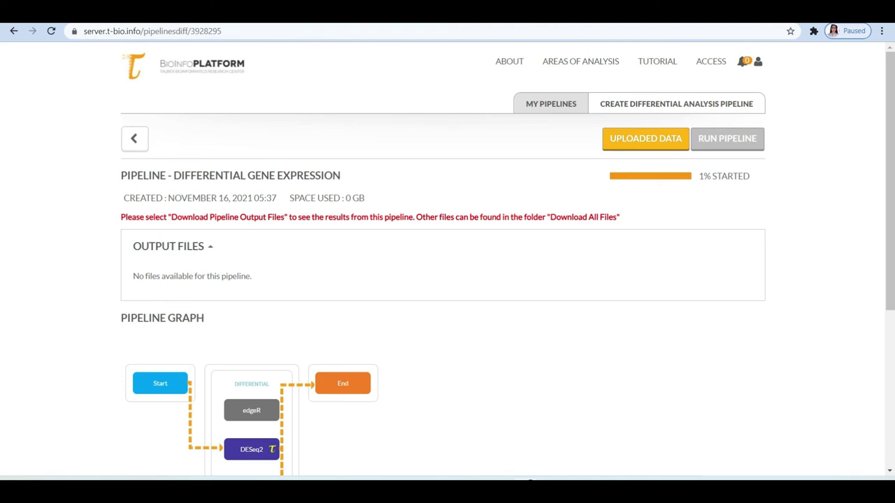
Scroll through the OmicsLogic Differential Gene Expression lesson down to its section checklist
key(ctrl+Tab)
scroll(466, 217, down, 1)
scroll(467, 217, down, 1)
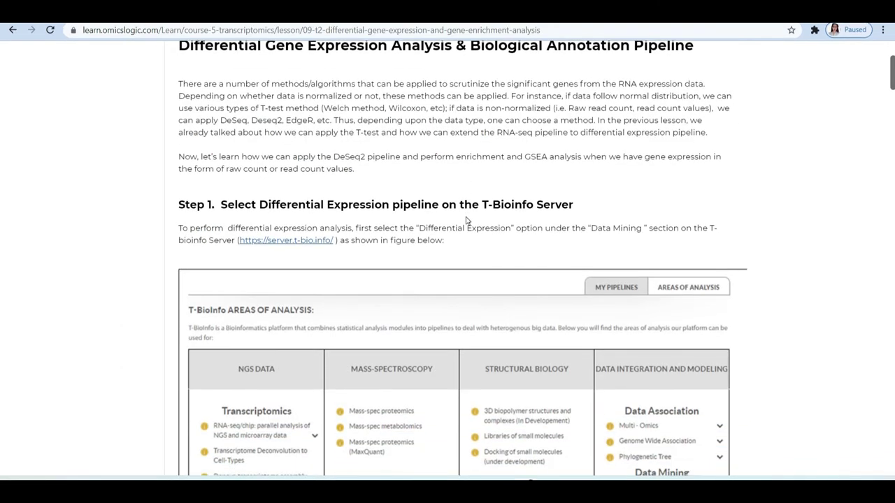
scroll(467, 221, down, 5)
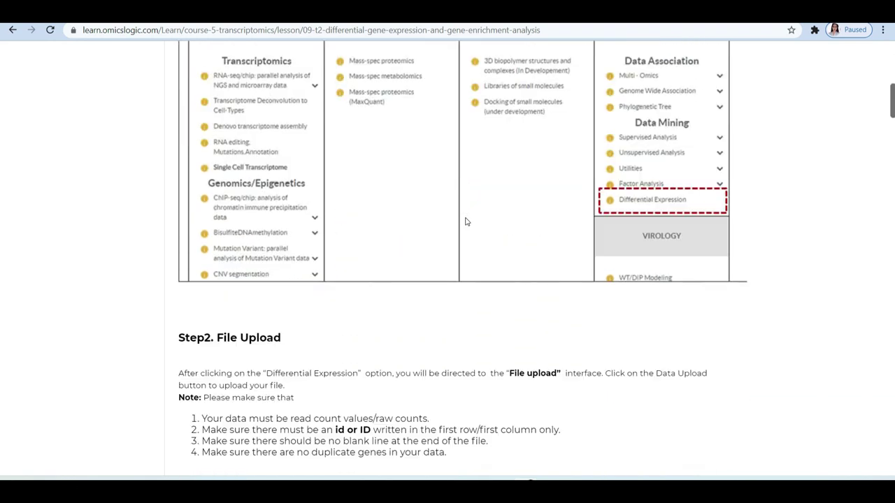
scroll(467, 221, up, 5)
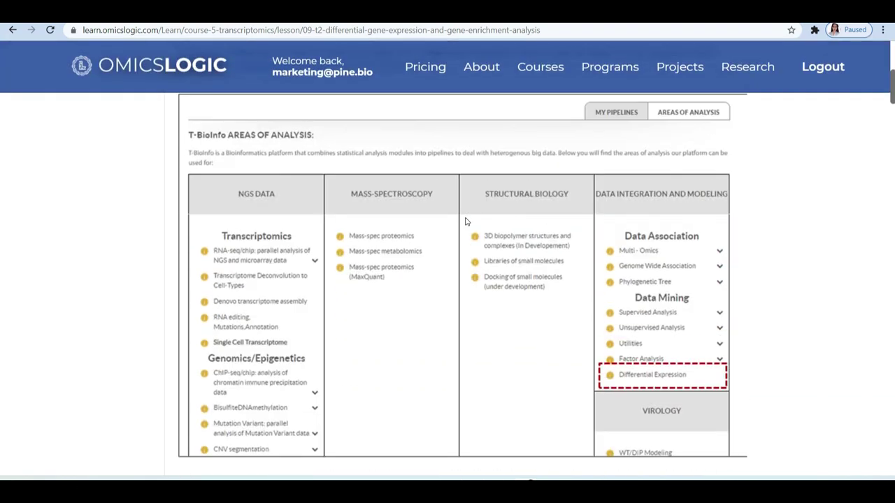
scroll(467, 221, up, 2)
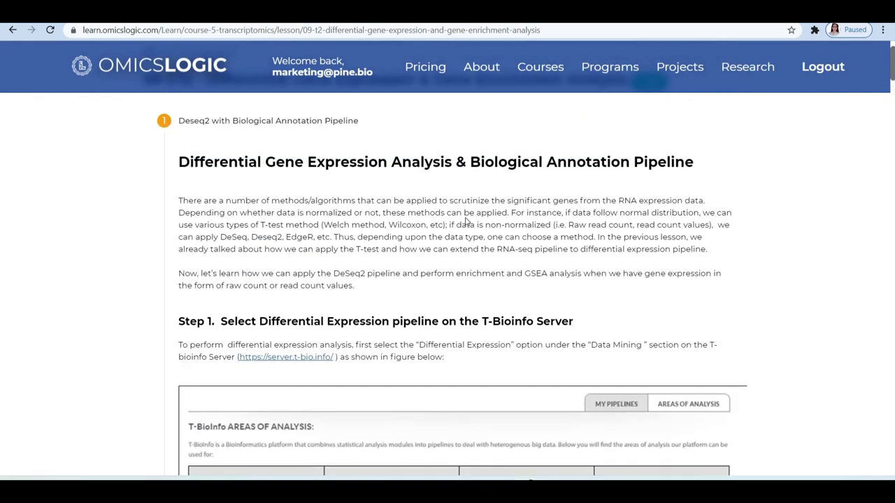
scroll(466, 221, up, 1)
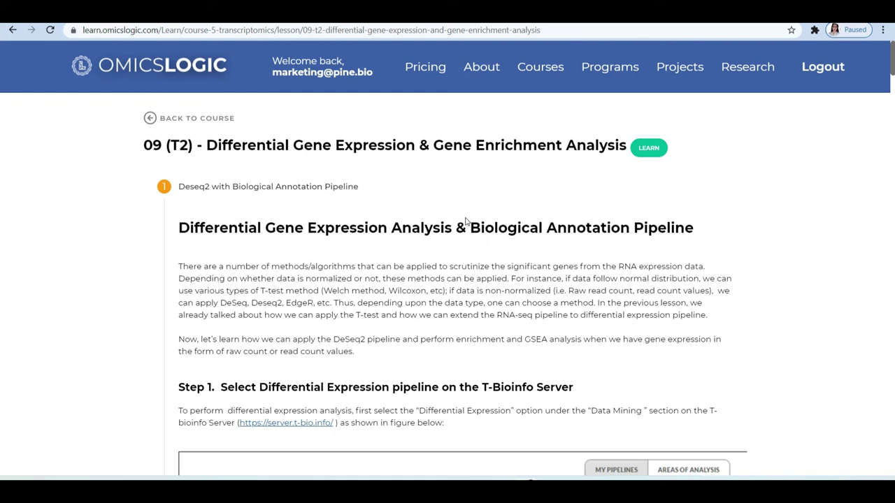
scroll(466, 221, down, 5)
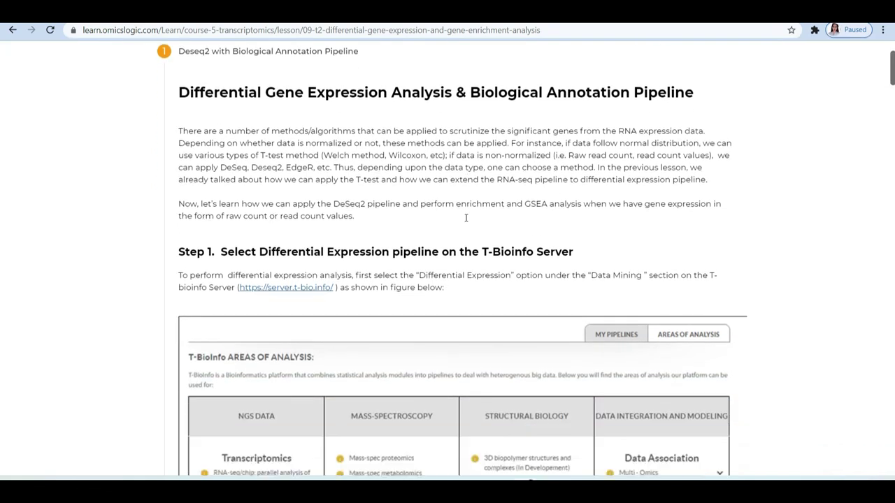
scroll(466, 221, down, 11)
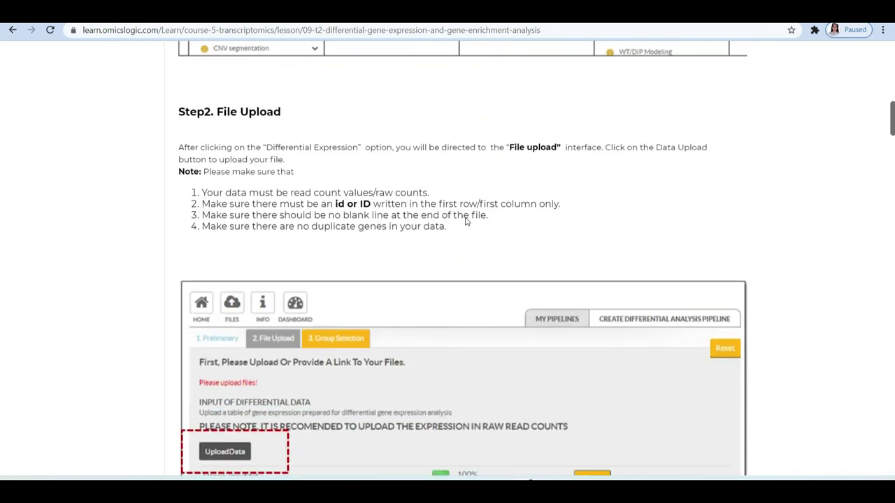
scroll(466, 221, down, 10)
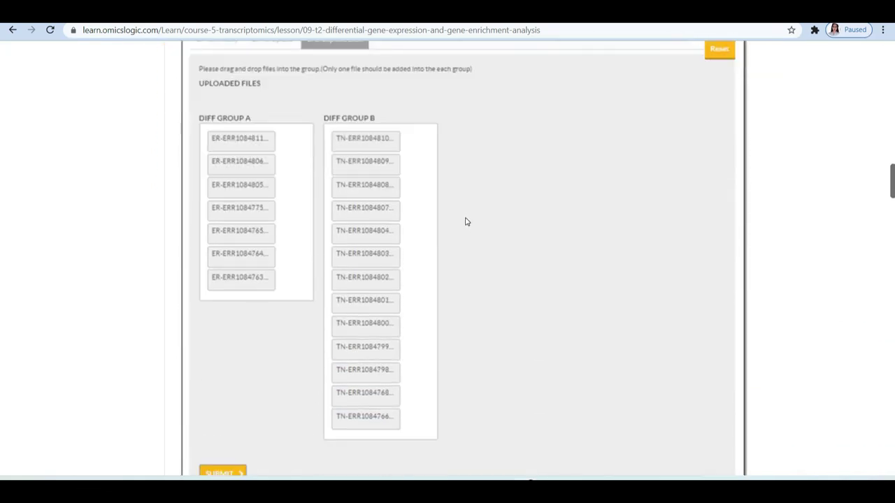
scroll(466, 221, down, 11)
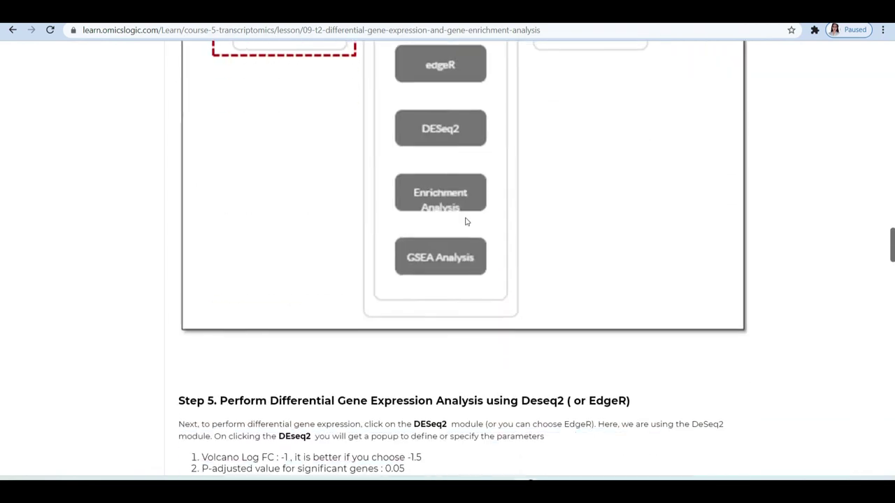
scroll(467, 218, down, 11)
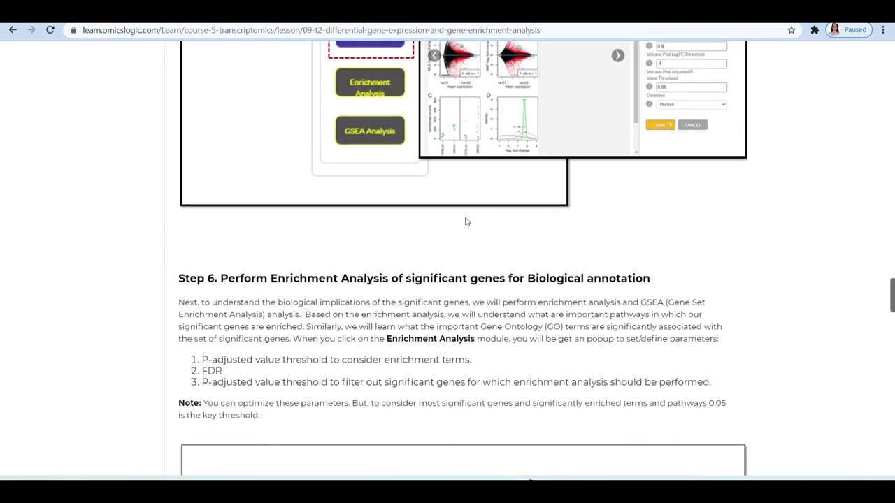
scroll(465, 218, down, 11)
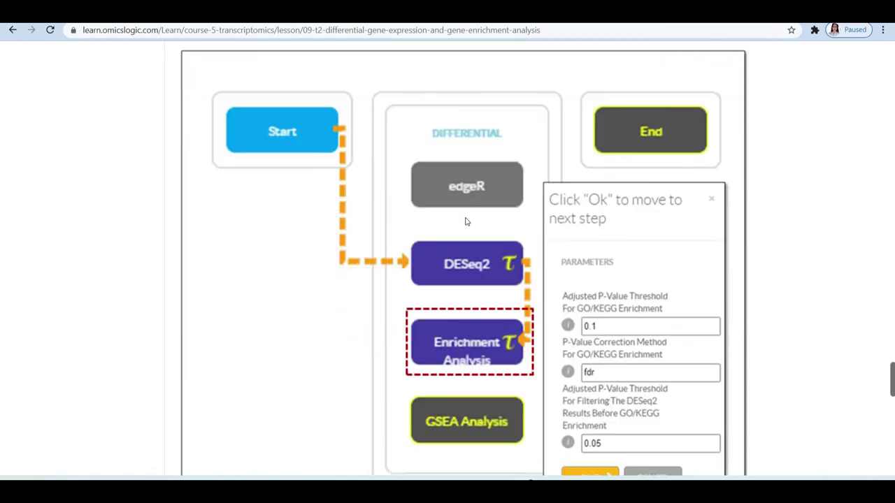
scroll(466, 221, down, 10)
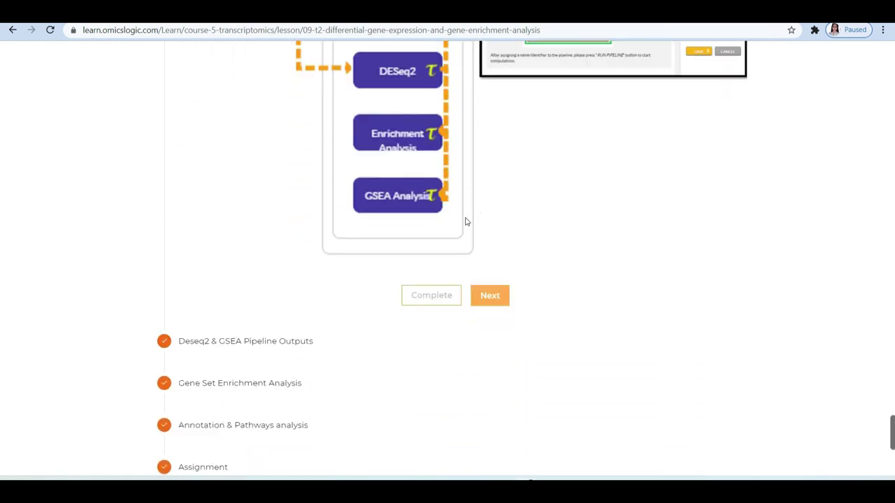